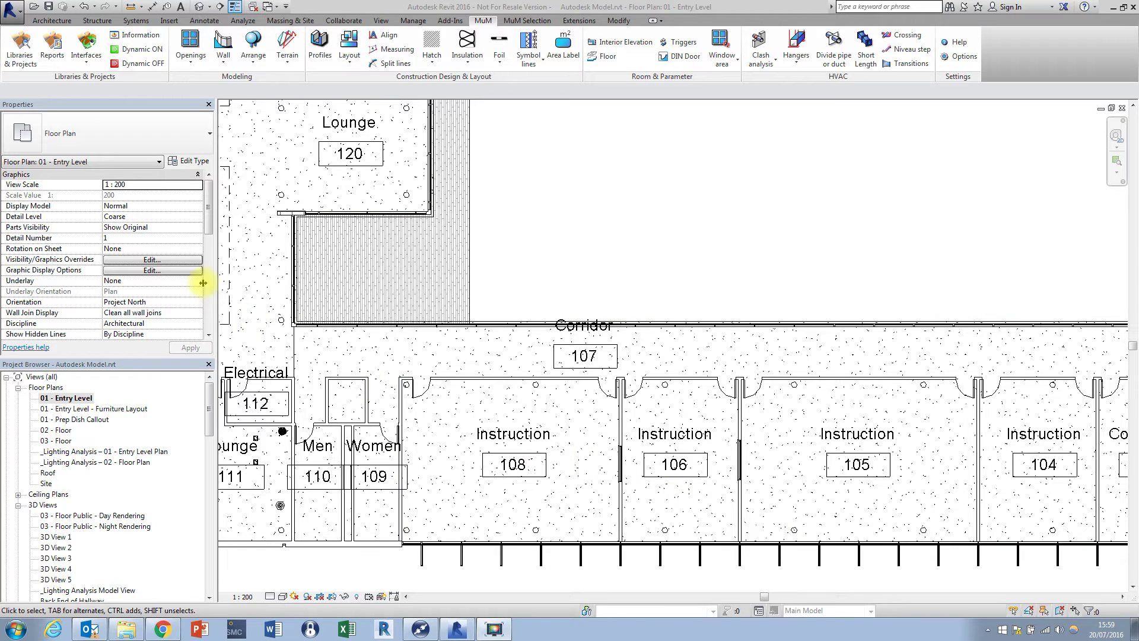
Open the MuM Libraries & Projects browser, which lists all 3,610 library items
{"action": "left_click", "coordinate": [32, 66]}
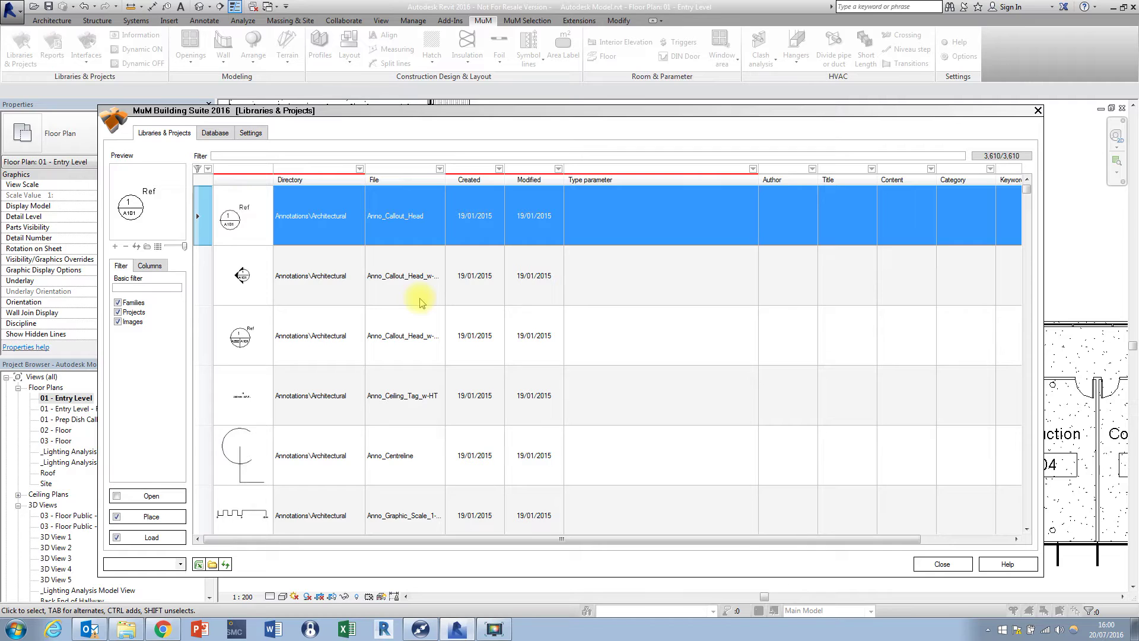
Switch to the Database tab to review the indexed file types and library folder paths
{"action": "left_click", "coordinate": [223, 138]}
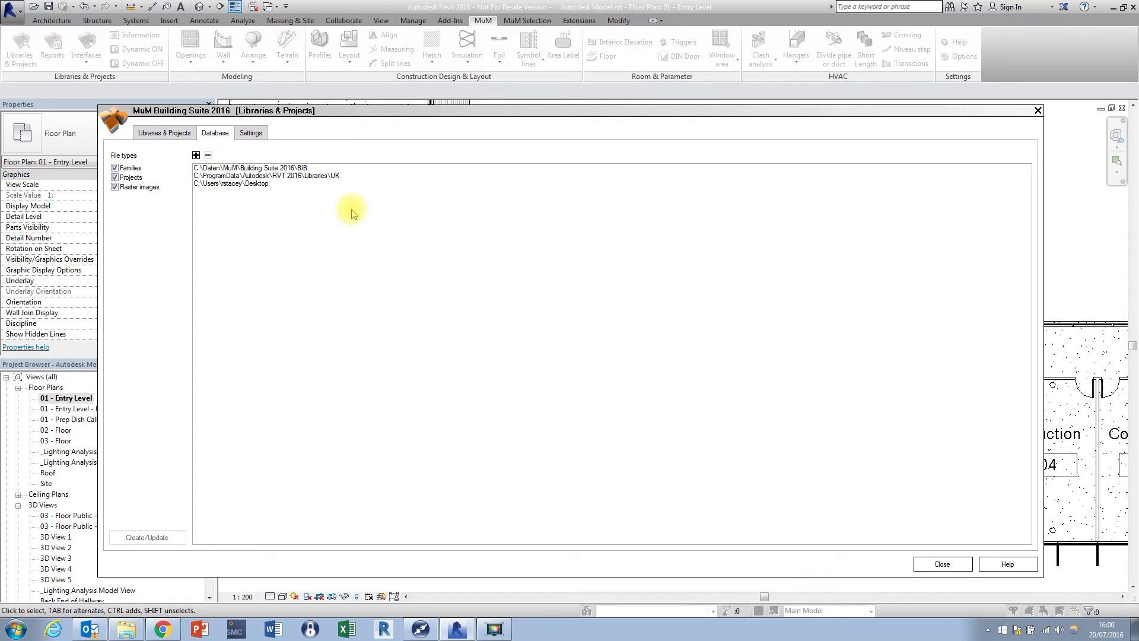
Back on Libraries & Projects, filter by 'window plain comp' to show the single composite window family
{"action": "left_click", "coordinate": [155, 132]}
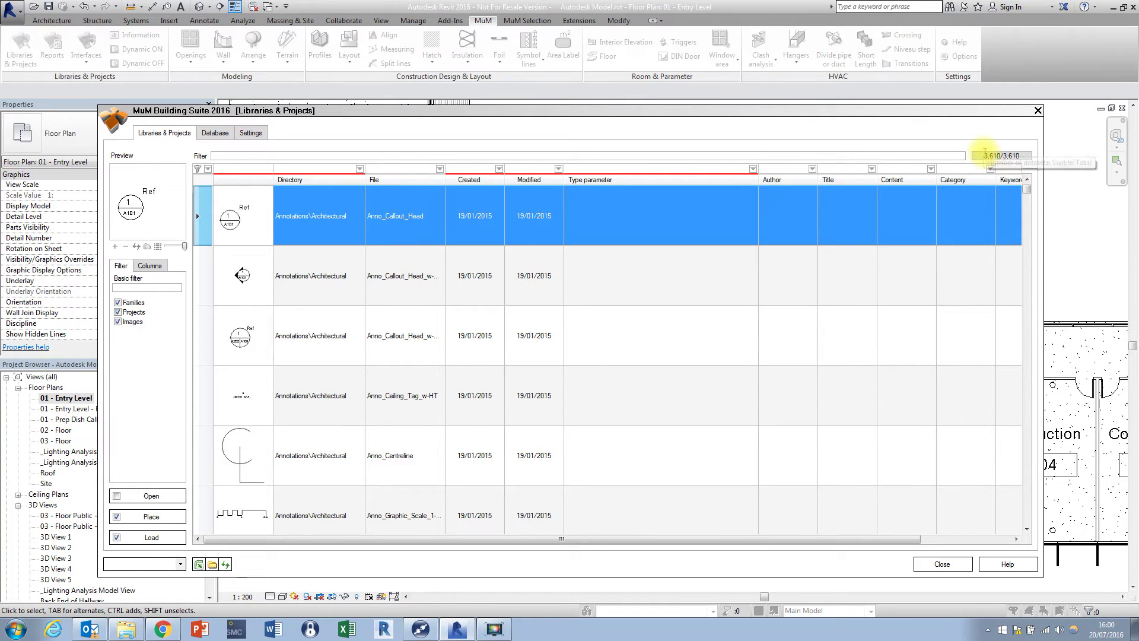
{"action": "left_click_drag", "start_coordinate": [984, 155], "coordinate": [1001, 153]}
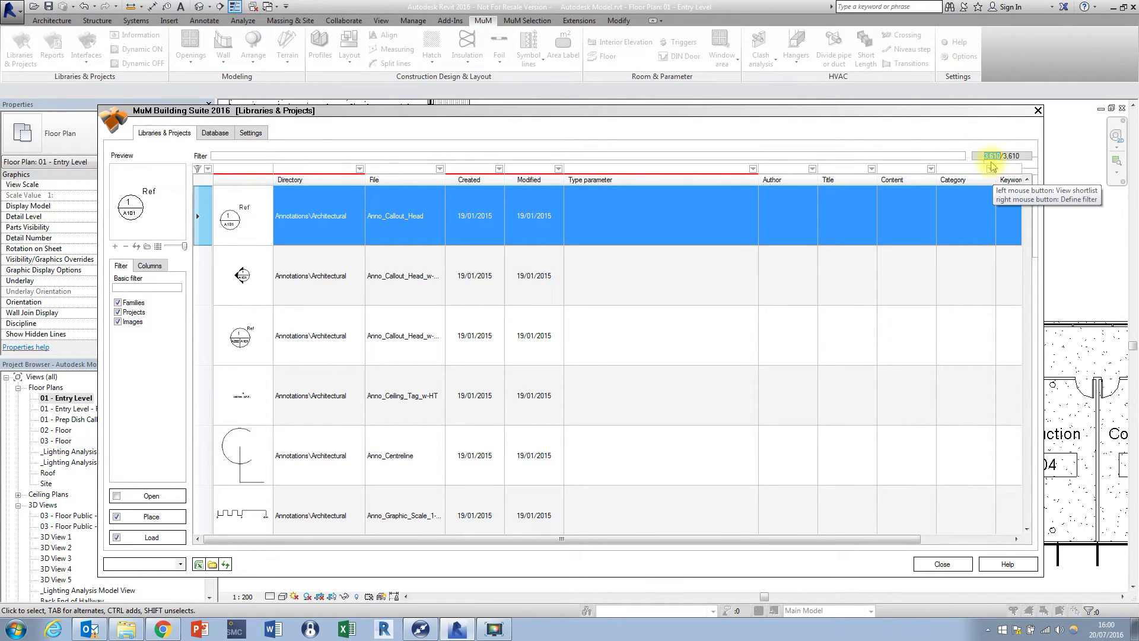
{"action": "left_click", "coordinate": [985, 155]}
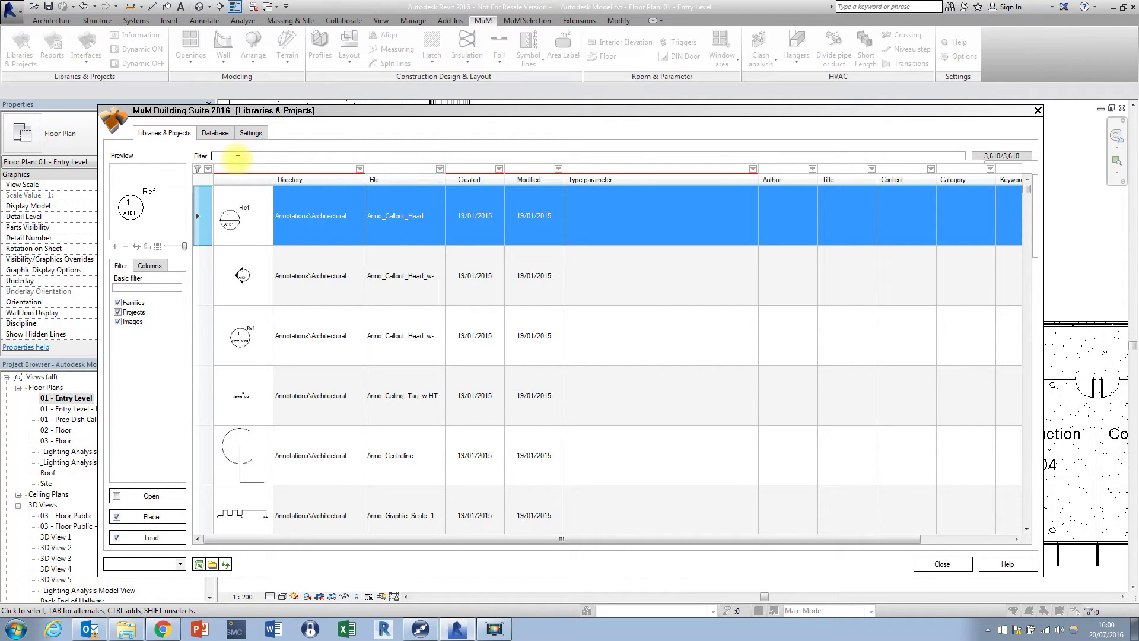
{"action": "left_click", "coordinate": [238, 159]}
{"action": "type", "text": "window"}
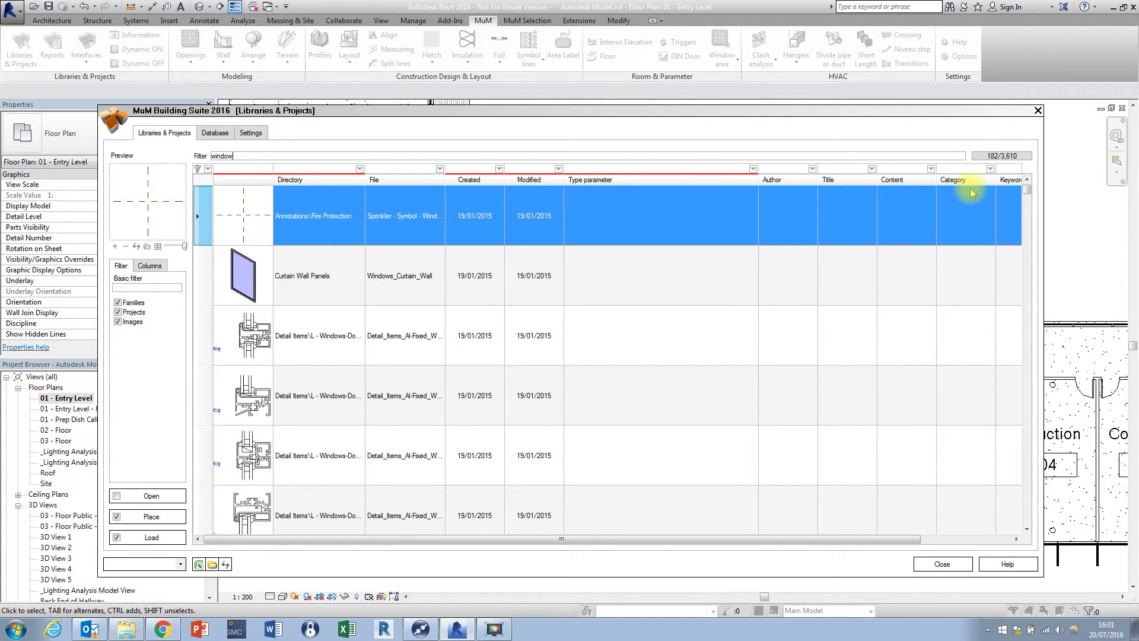
{"action": "type", "text": "plain"}
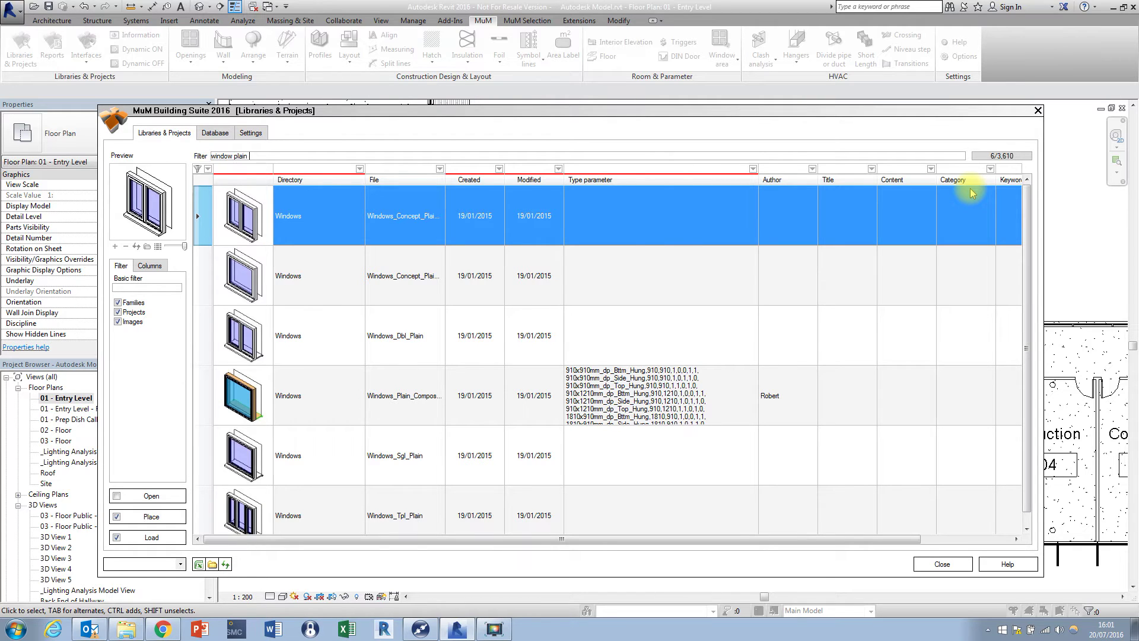
{"action": "type", "text": "comp"}
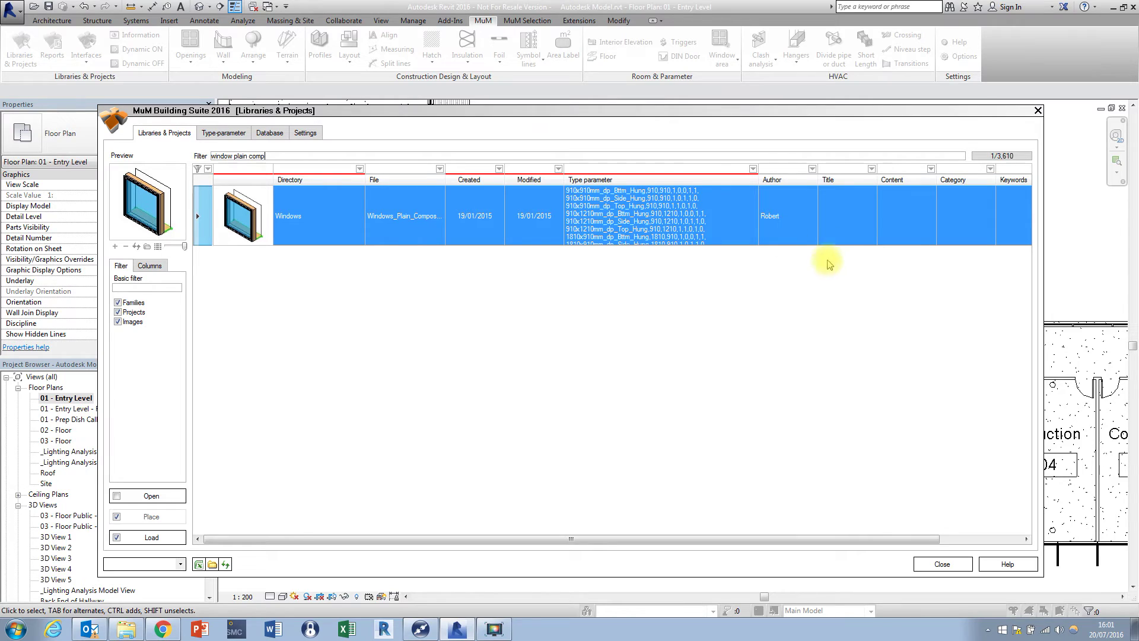
Replace the composite window family's Author entry with a new author name
{"action": "left_click", "coordinate": [772, 219]}
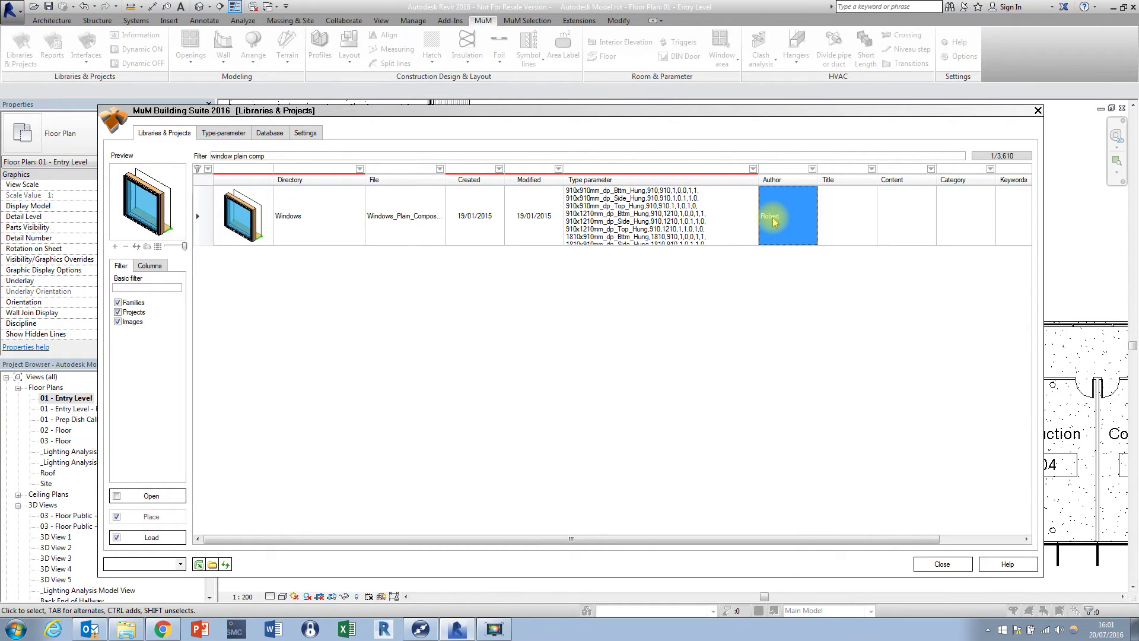
{"action": "left_click", "coordinate": [777, 218]}
{"action": "double_click", "coordinate": [777, 219]}
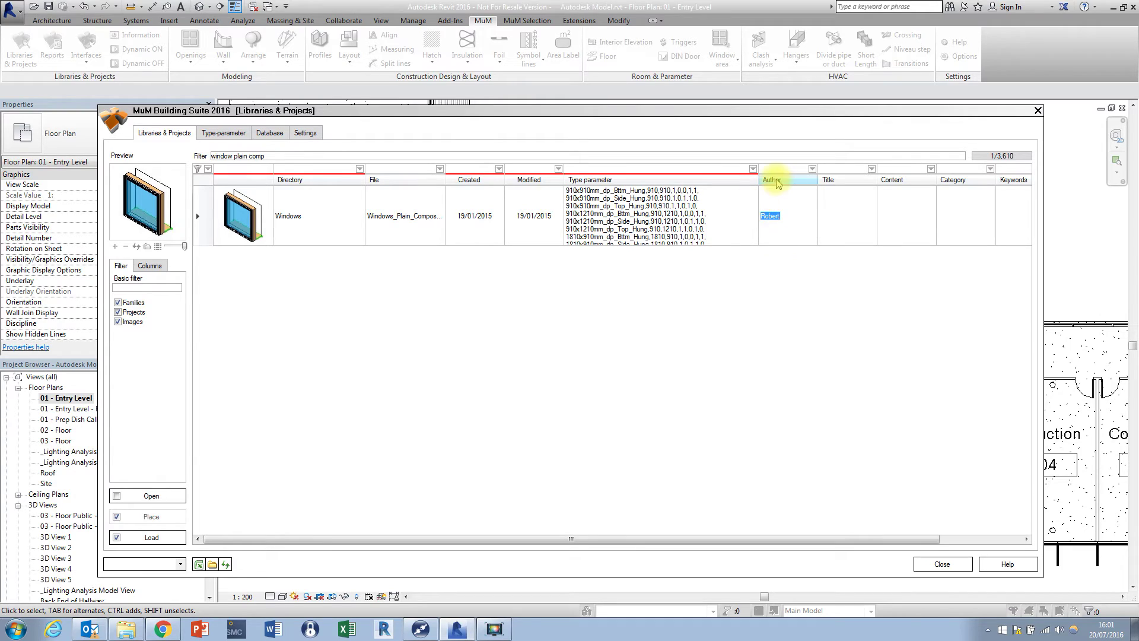
{"action": "type", "text": "Steve"}
{"action": "key", "text": "Tab"}
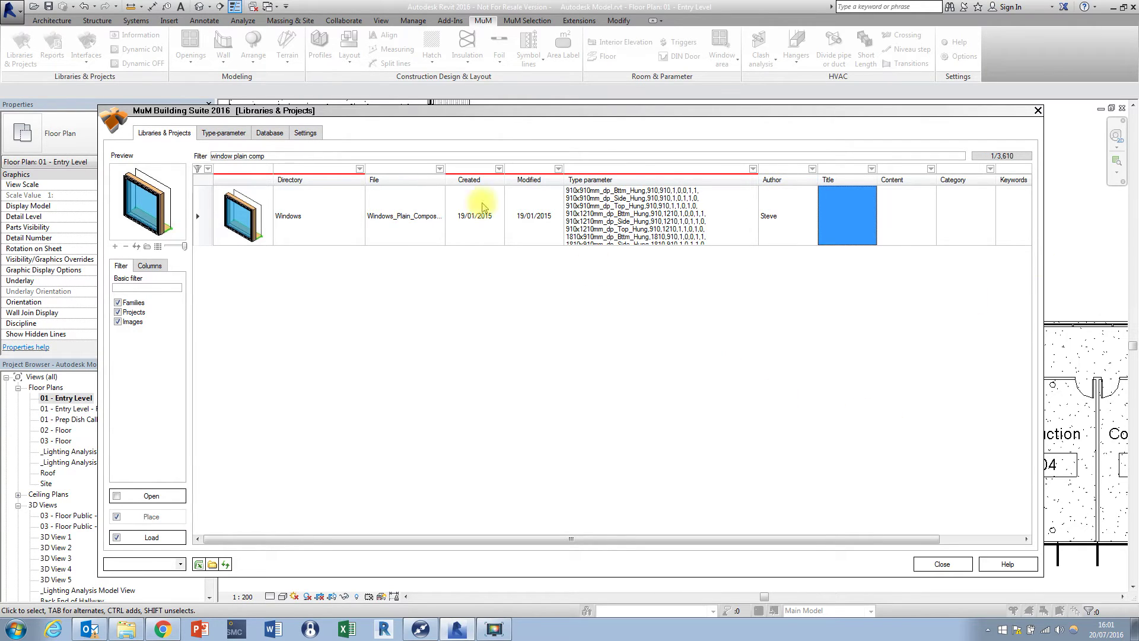
Replace the filter text with the new author's name so only this window is found
{"action": "left_click_drag", "start_coordinate": [266, 156], "coordinate": [209, 156]}
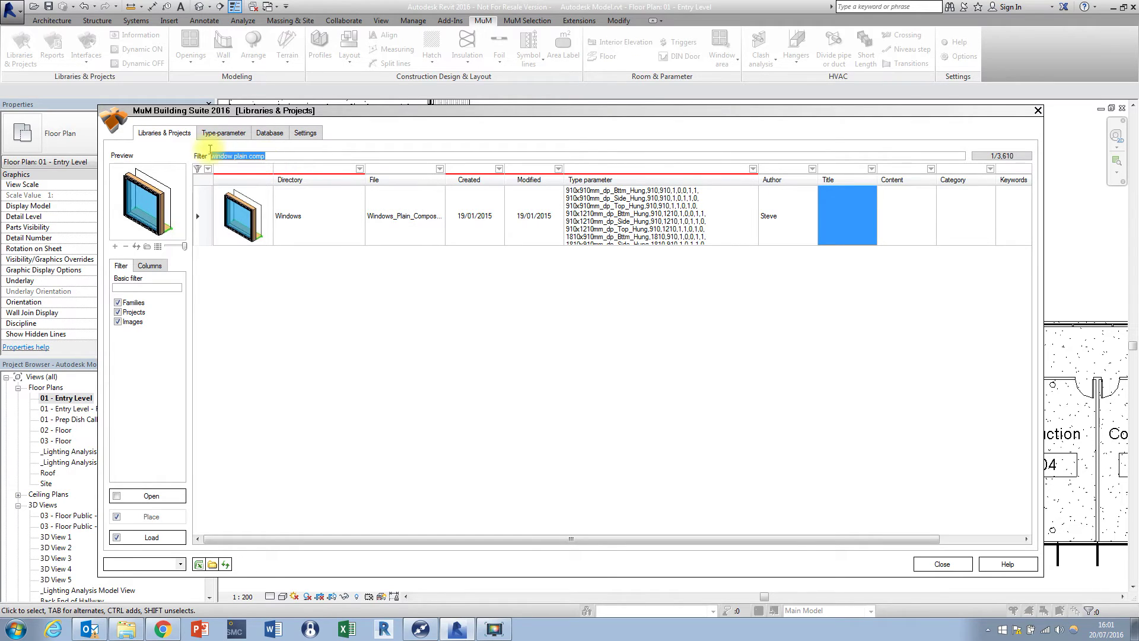
{"action": "key", "text": "BackSpace"}
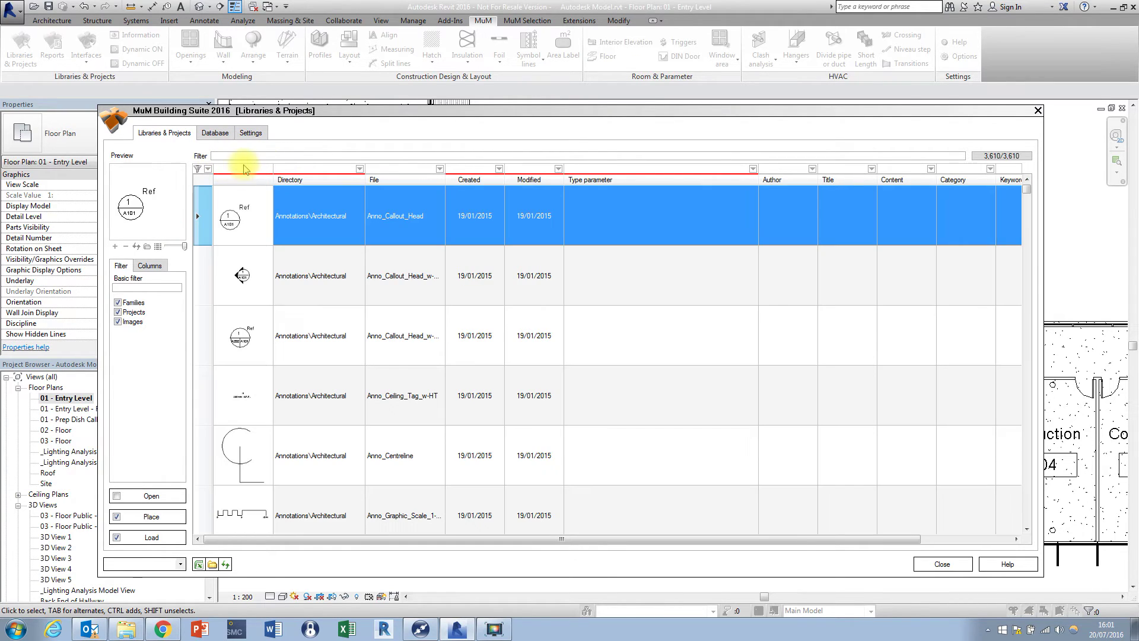
{"action": "type", "text": "steve"}
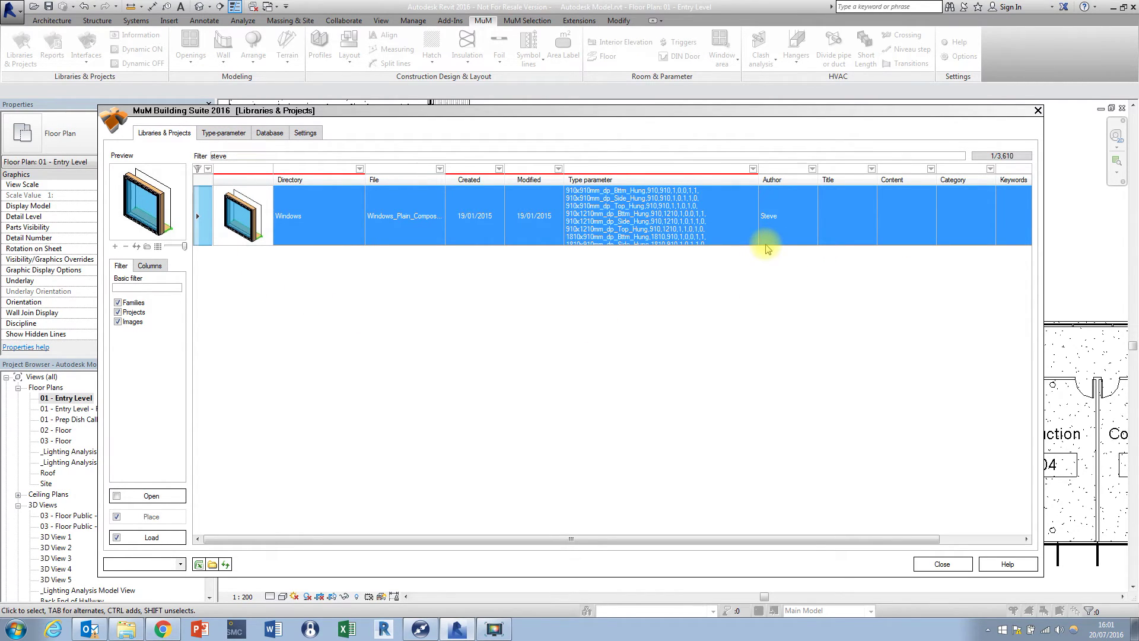
Load four types, 910x1210mm to 1810x910mm_dp_Top_Hung, then select only 1810x910mm_dp_Top_Hung
{"action": "left_click", "coordinate": [233, 142]}
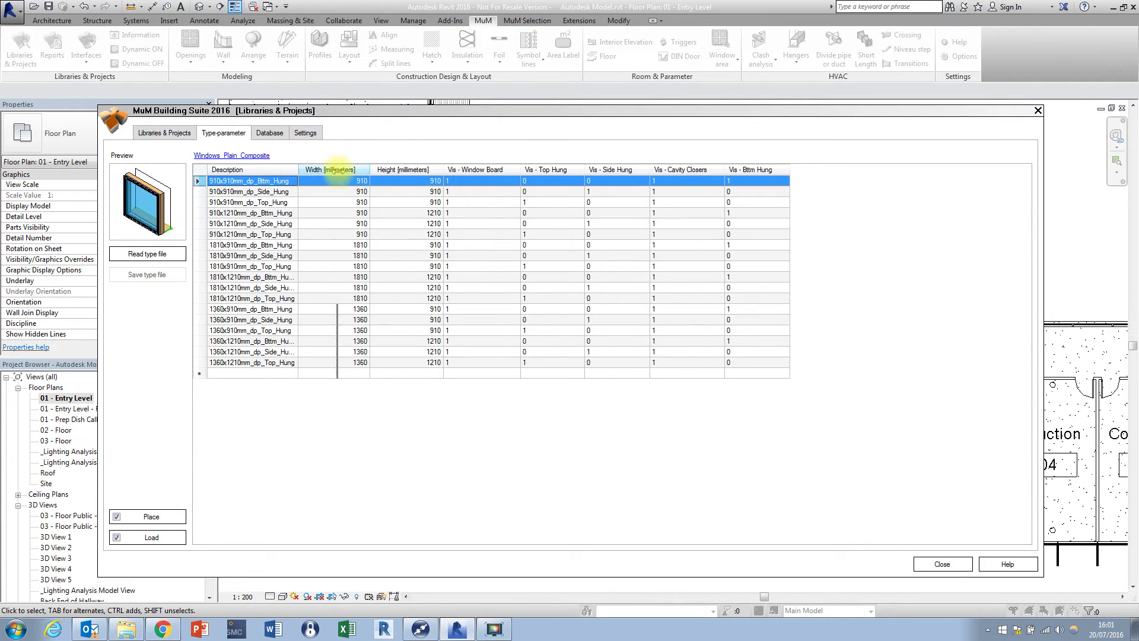
{"action": "left_click_drag", "start_coordinate": [336, 170], "coordinate": [345, 170]}
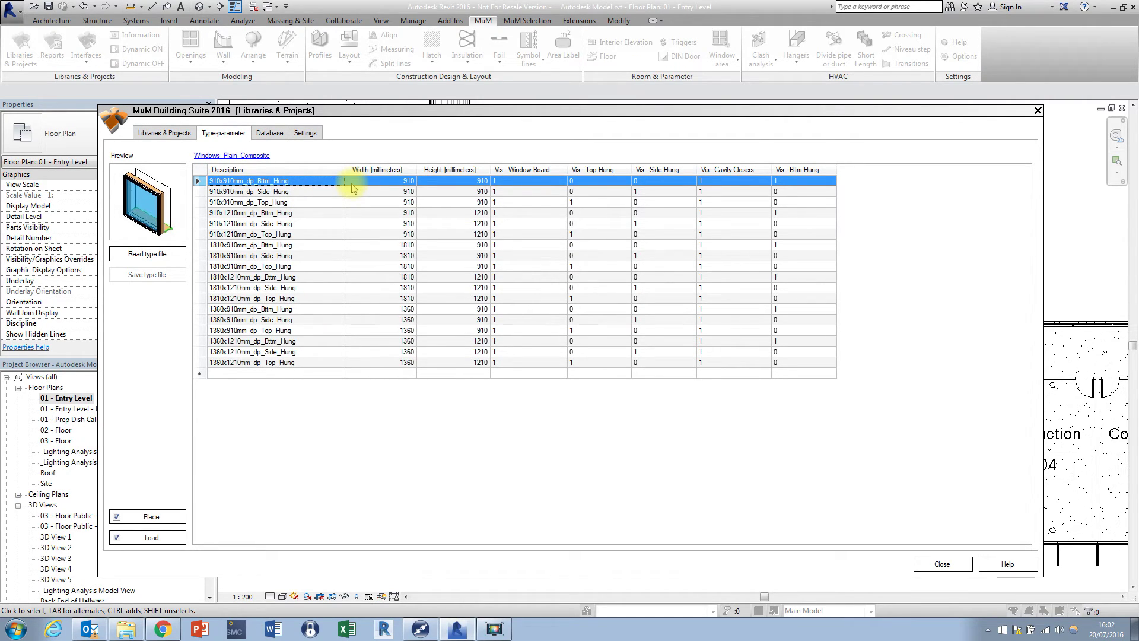
{"action": "left_click", "coordinate": [200, 277]}
{"action": "left_click", "coordinate": [201, 266]}
{"action": "left_click", "coordinate": [200, 235], "text": "shift"}
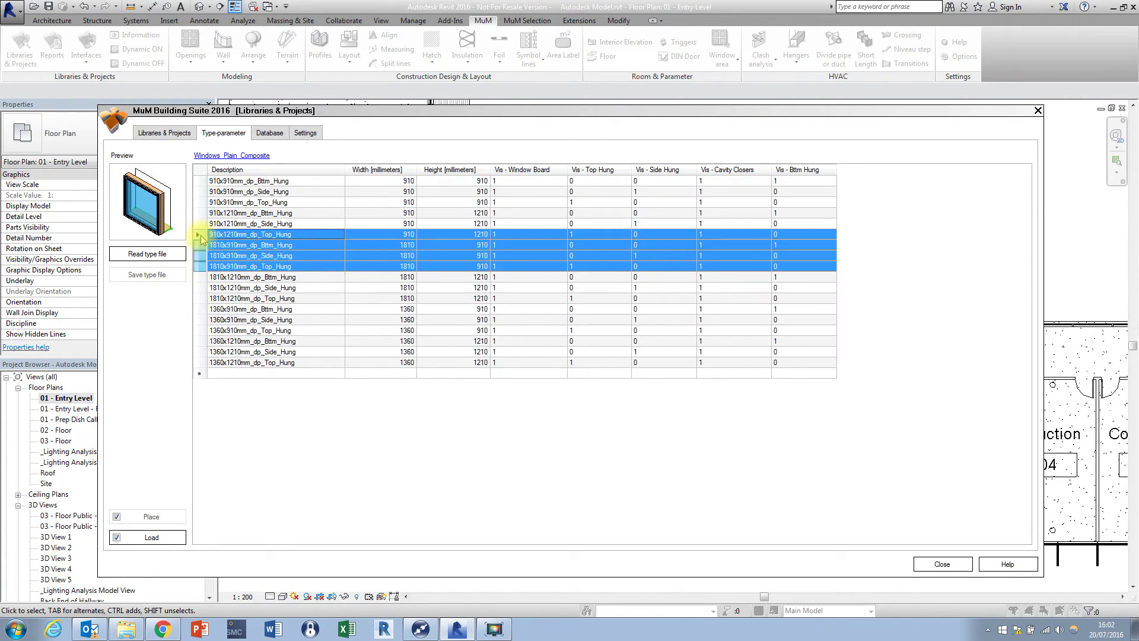
{"action": "left_click", "coordinate": [151, 536]}
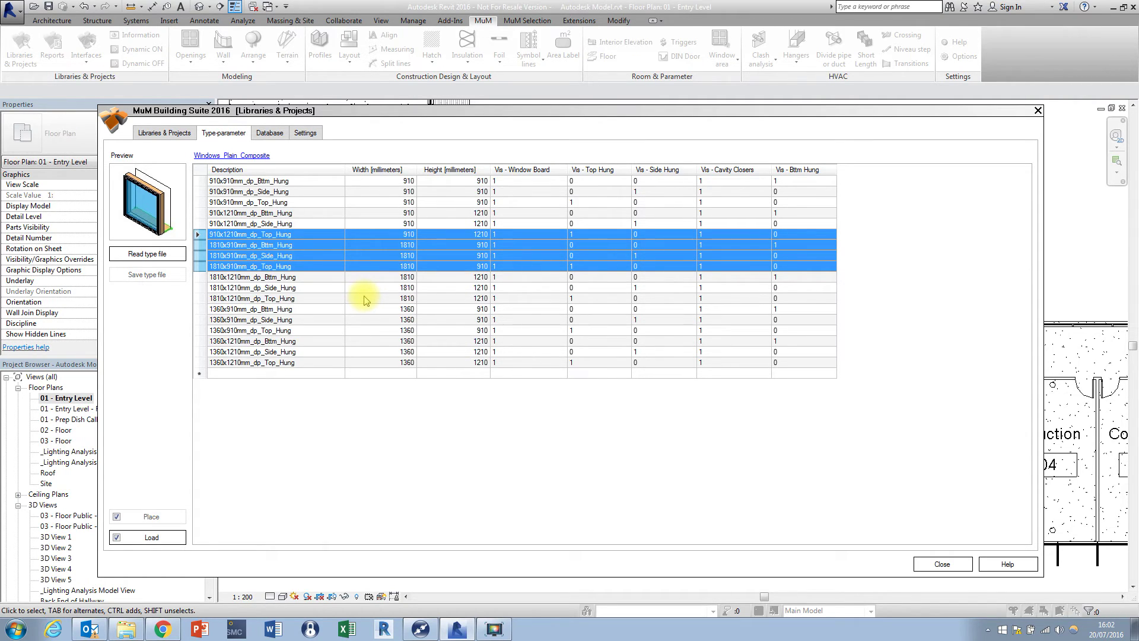
{"action": "left_click", "coordinate": [200, 266]}
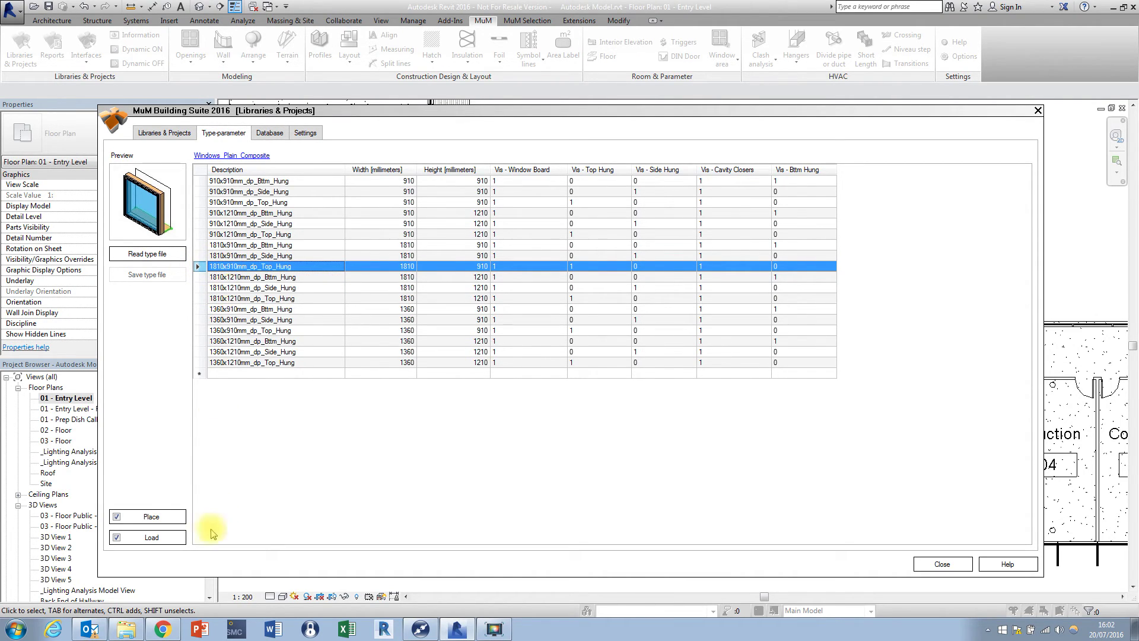
Load the 1810x910mm_dp_Top_Hung window type and cancel placing it in the plan
{"action": "left_click", "coordinate": [165, 522]}
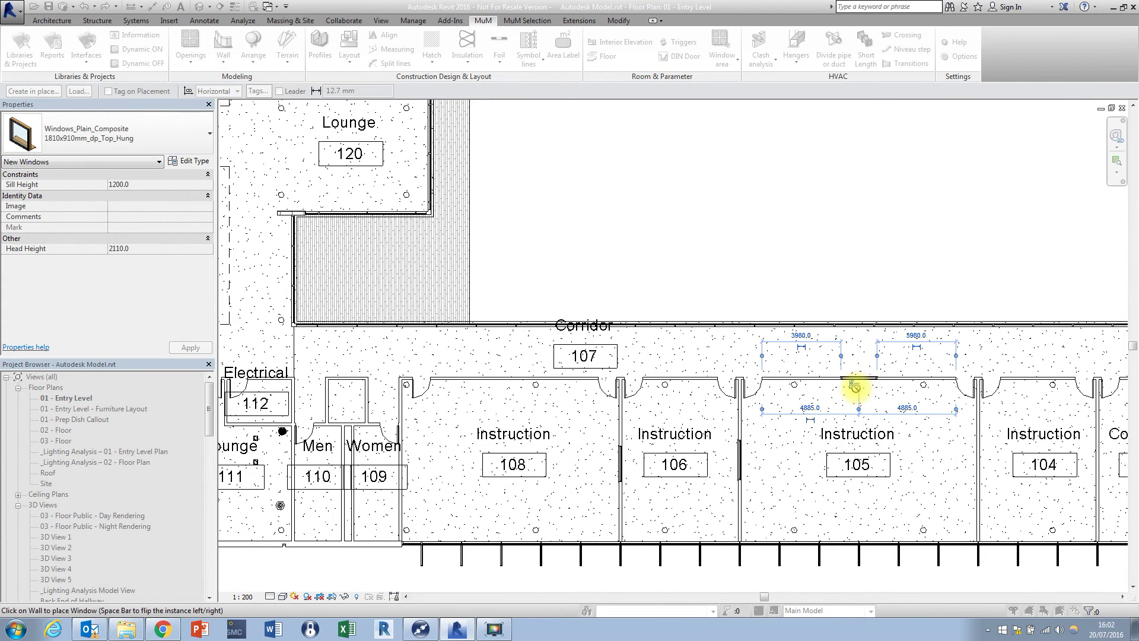
{"action": "right_click", "coordinate": [711, 255]}
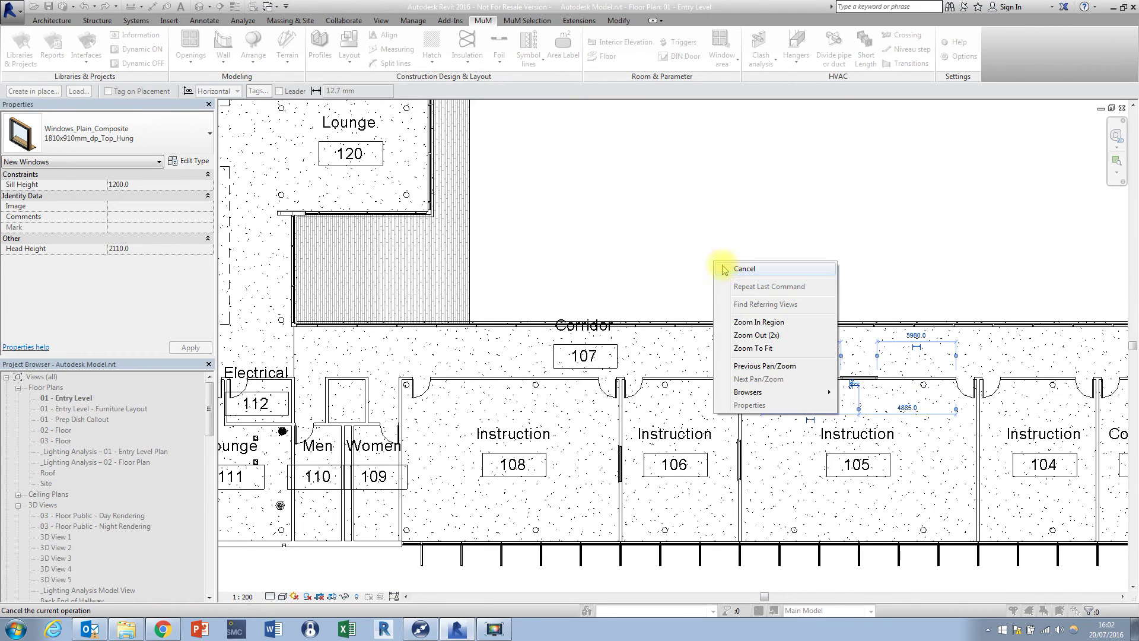
{"action": "left_click", "coordinate": [721, 262]}
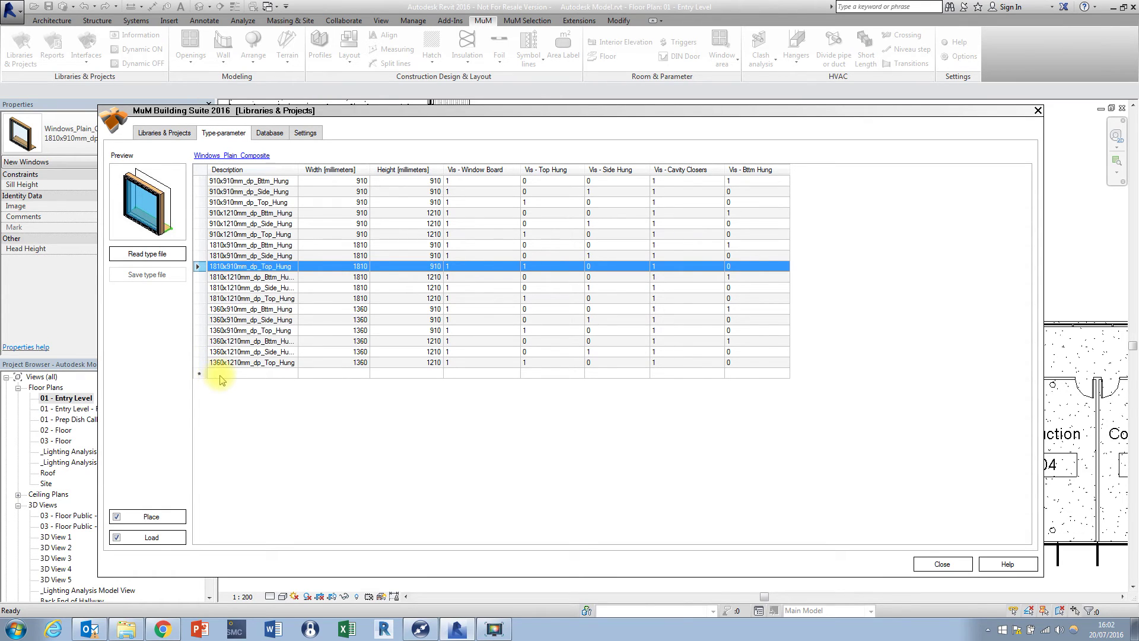
Add a new type row '2000x 910mm' with width 2000 and height 910
{"action": "left_click", "coordinate": [219, 375]}
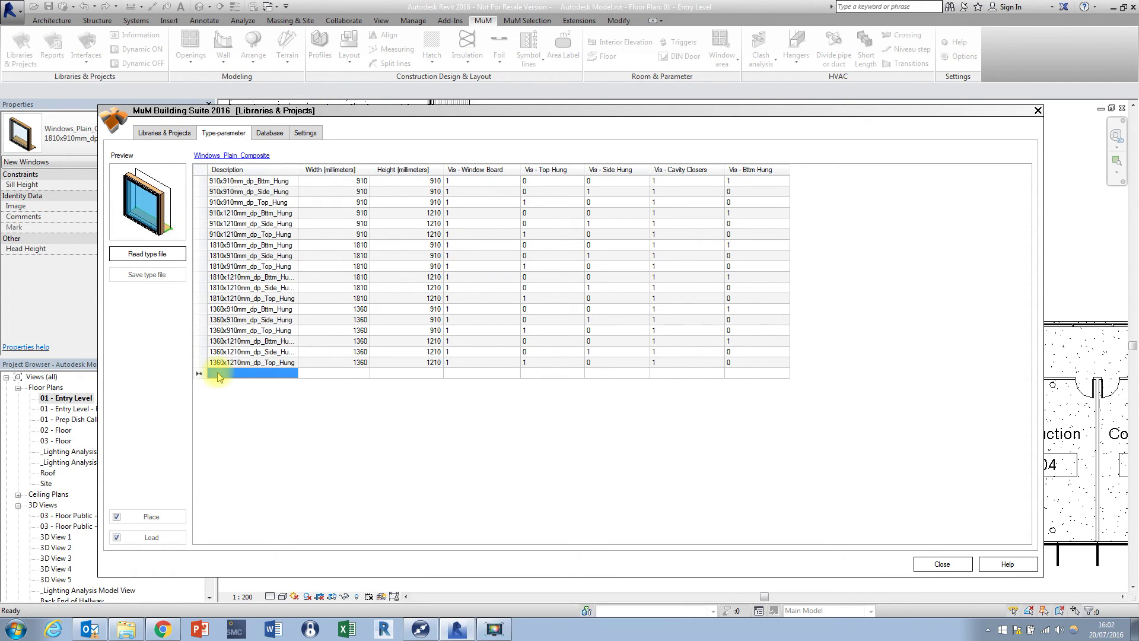
{"action": "left_click", "coordinate": [218, 372]}
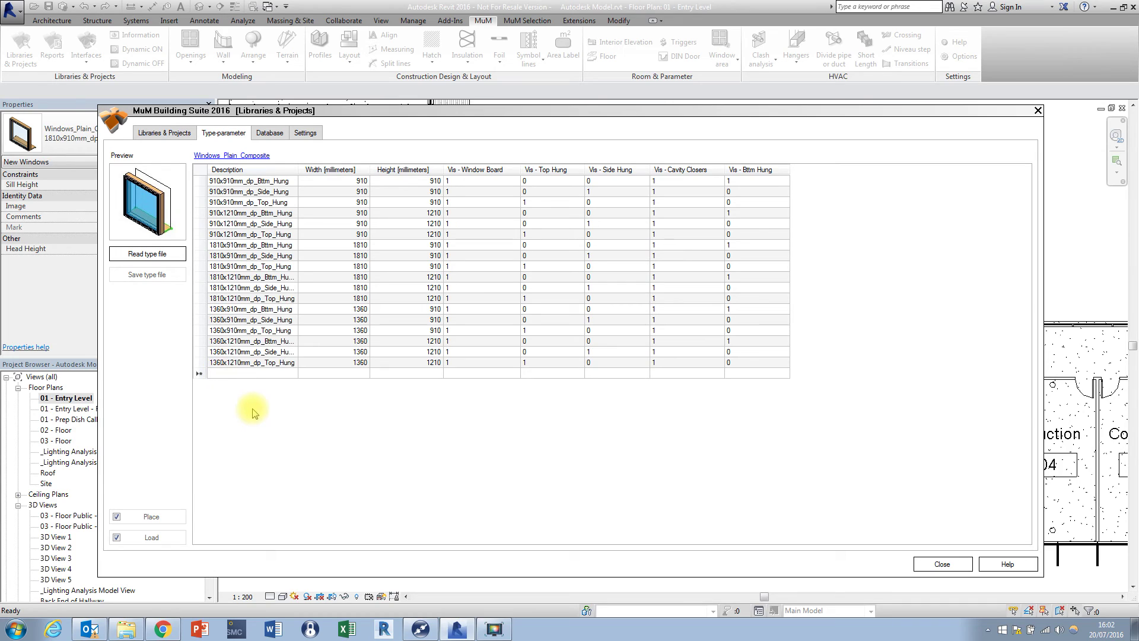
{"action": "type", "text": "200"}
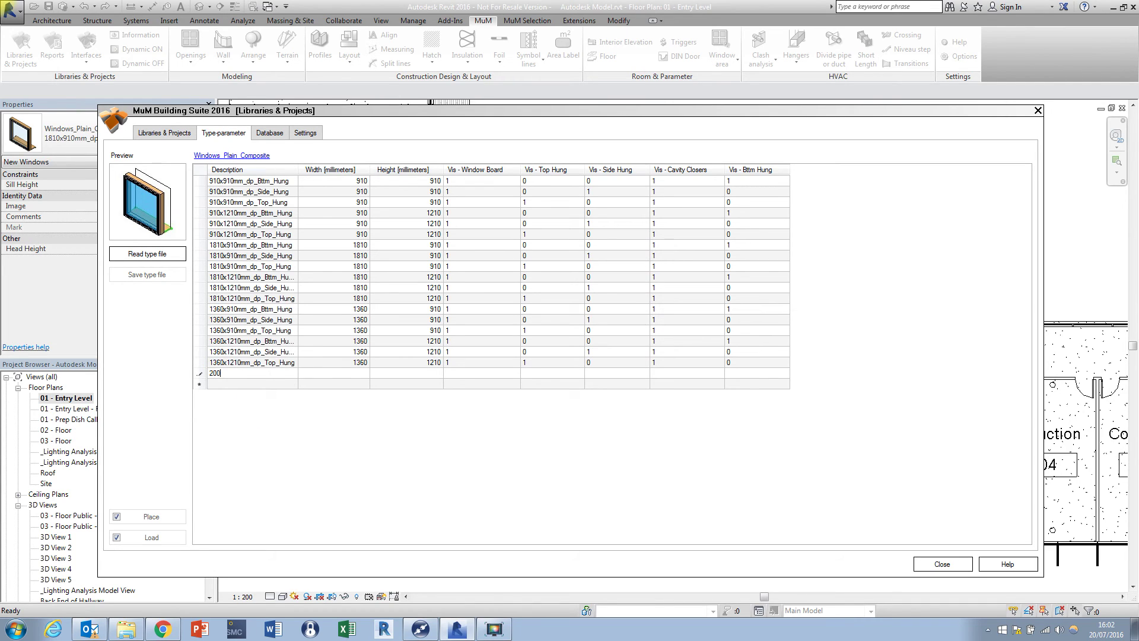
{"action": "type", "text": "0x 910mm"}
{"action": "key", "text": "Tab"}
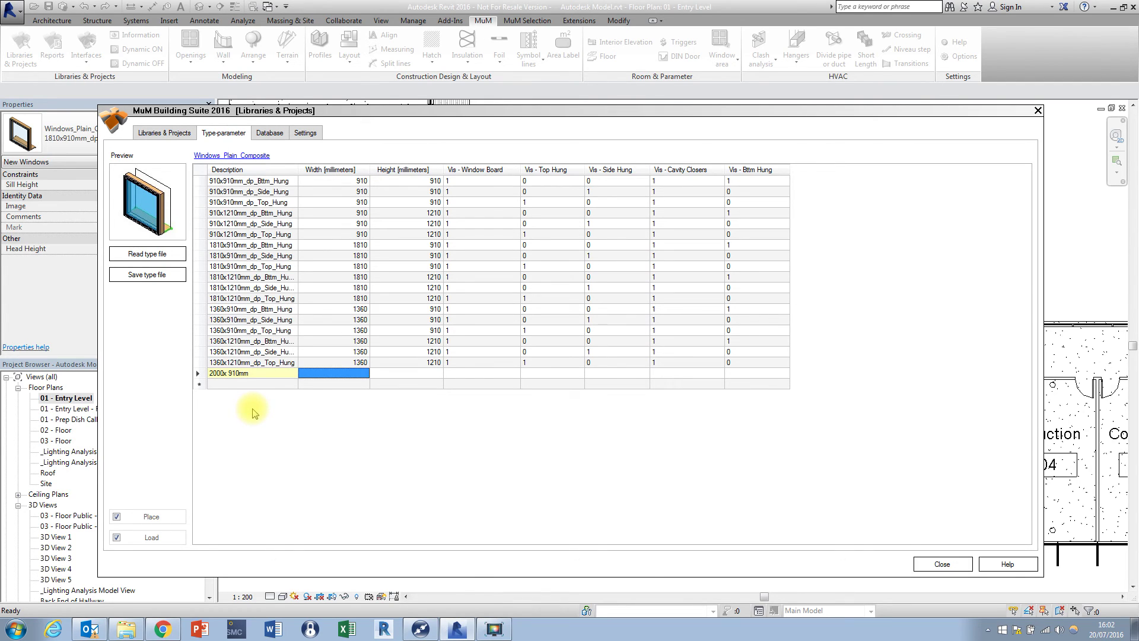
{"action": "type", "text": "2000"}
{"action": "key", "text": "Tab"}
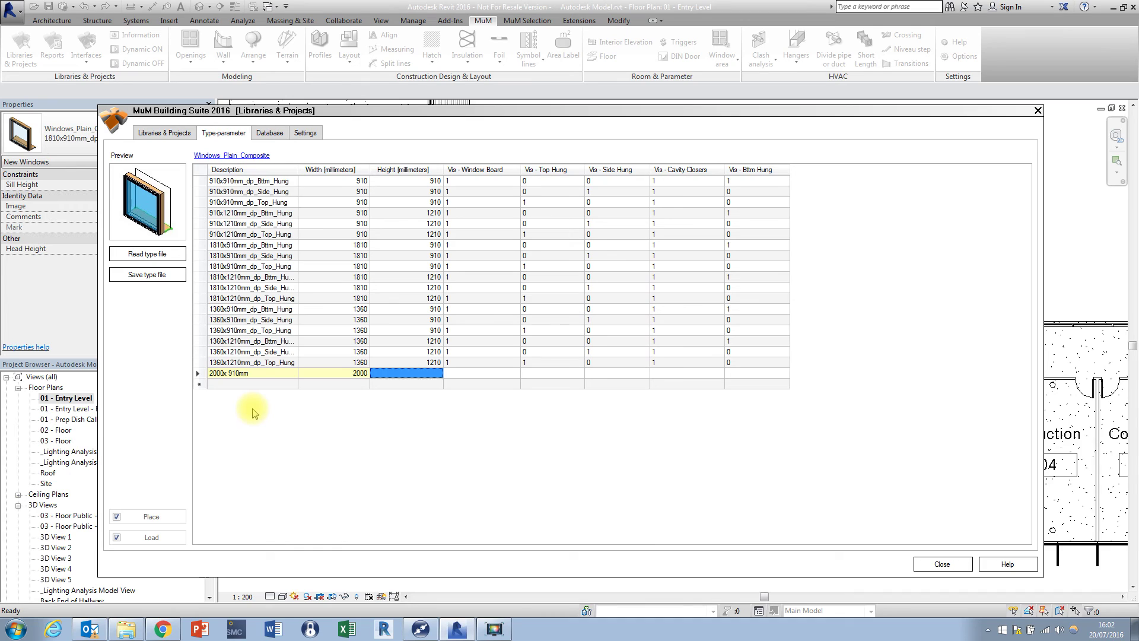
{"action": "type", "text": "910"}
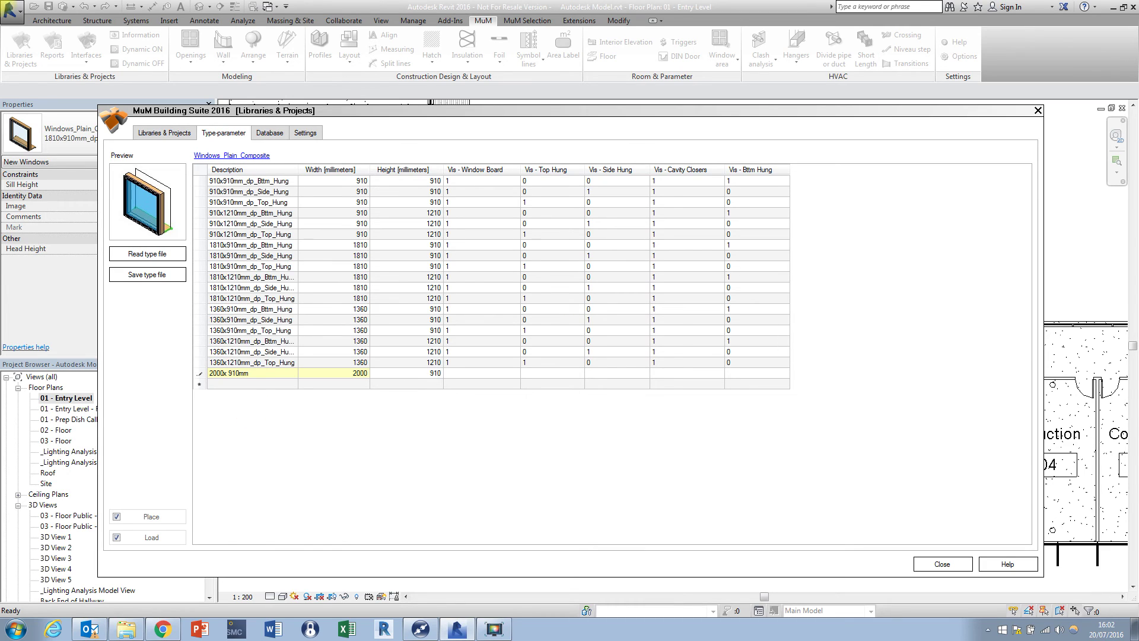
{"action": "key", "text": "Tab"}
Set Window Board 1, Top Hung 0, Side Hung 0, Cavity Closers 1, Bttm Hung 0 for the new row
{"action": "type", "text": "1"}
{"action": "key", "text": "Tab"}
{"action": "type", "text": "0"}
{"action": "key", "text": "Tab"}
{"action": "type", "text": "0"}
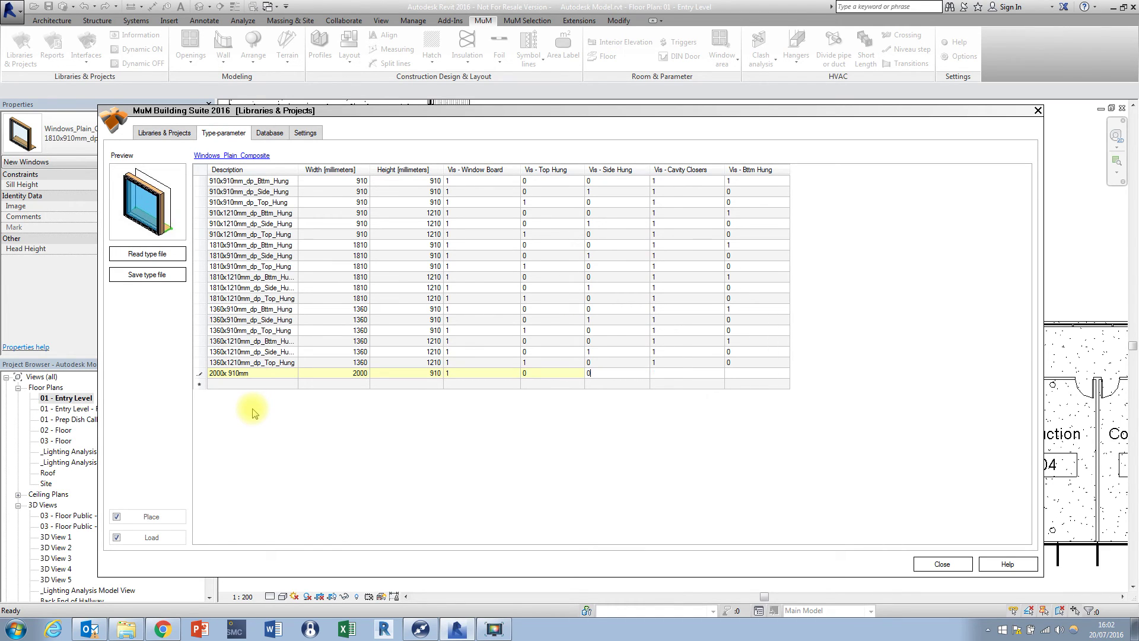
{"action": "key", "text": "Tab"}
{"action": "type", "text": "1"}
{"action": "key", "text": "Tab"}
{"action": "type", "text": "0"}
{"action": "key", "text": "Tab"}
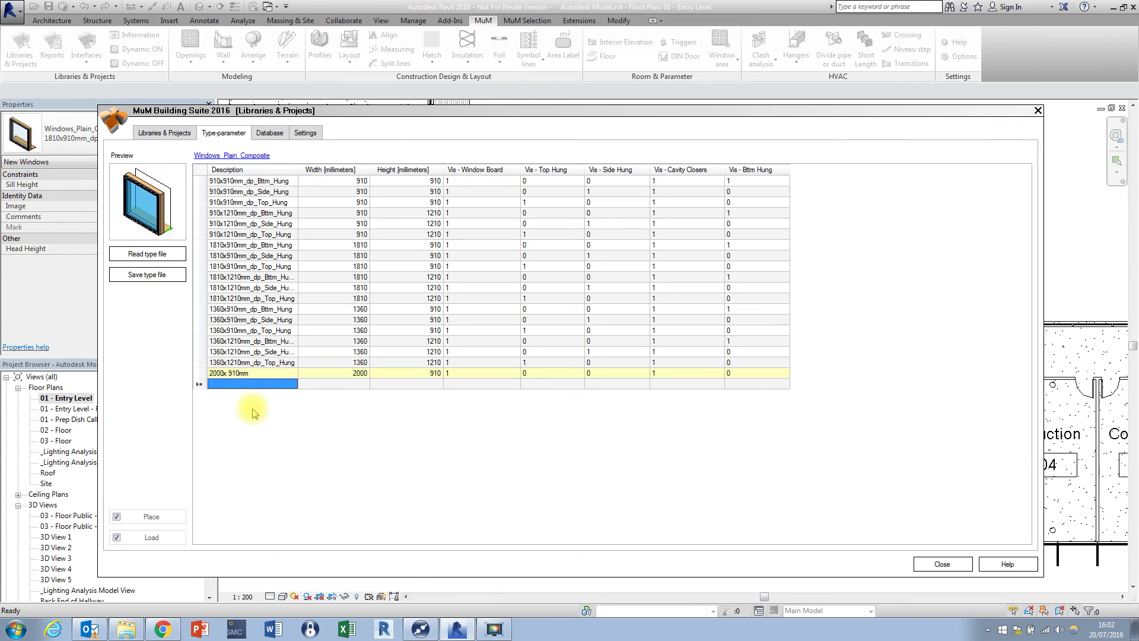
Save the type file and place one 2000x 910mm window in the Instruction room 108 corridor wall
{"action": "left_click", "coordinate": [155, 275]}
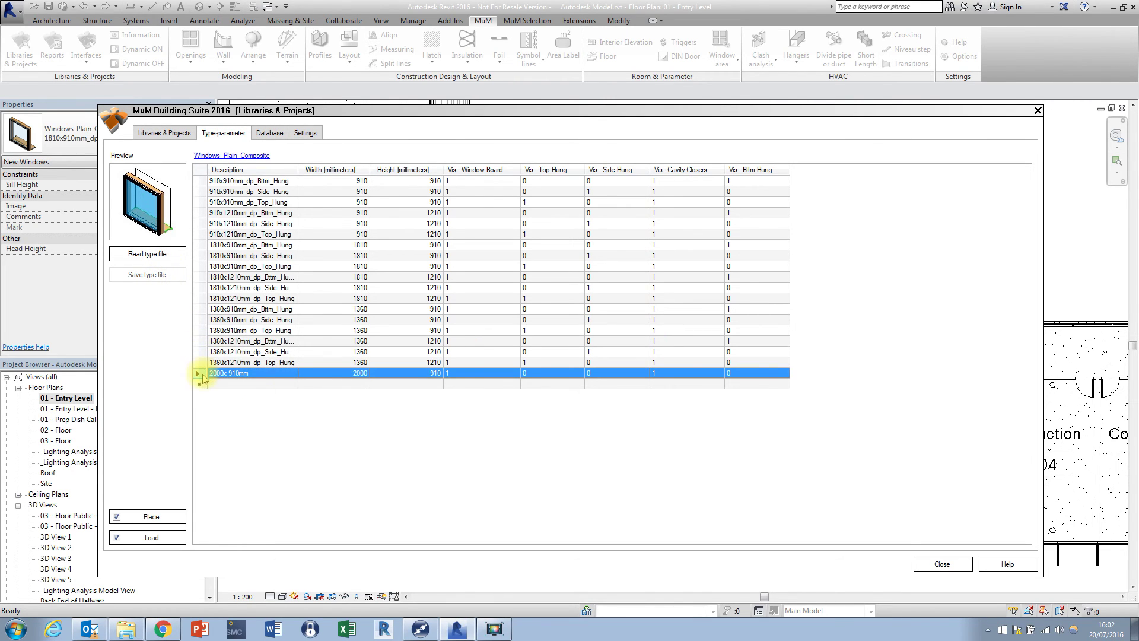
{"action": "left_click", "coordinate": [152, 517]}
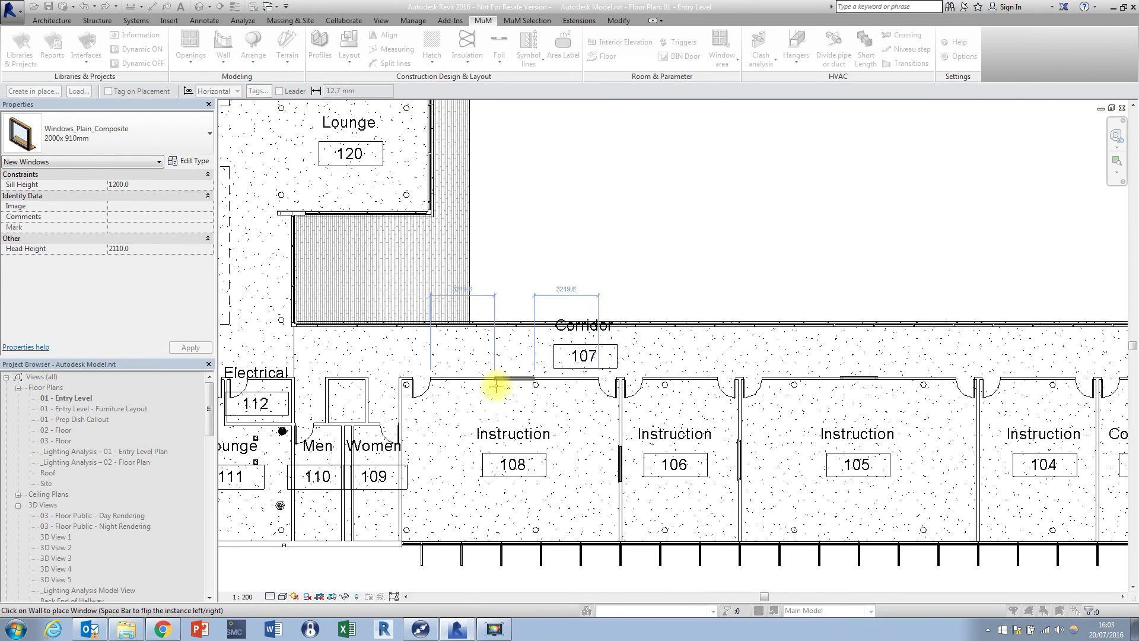
{"action": "left_click", "coordinate": [489, 380]}
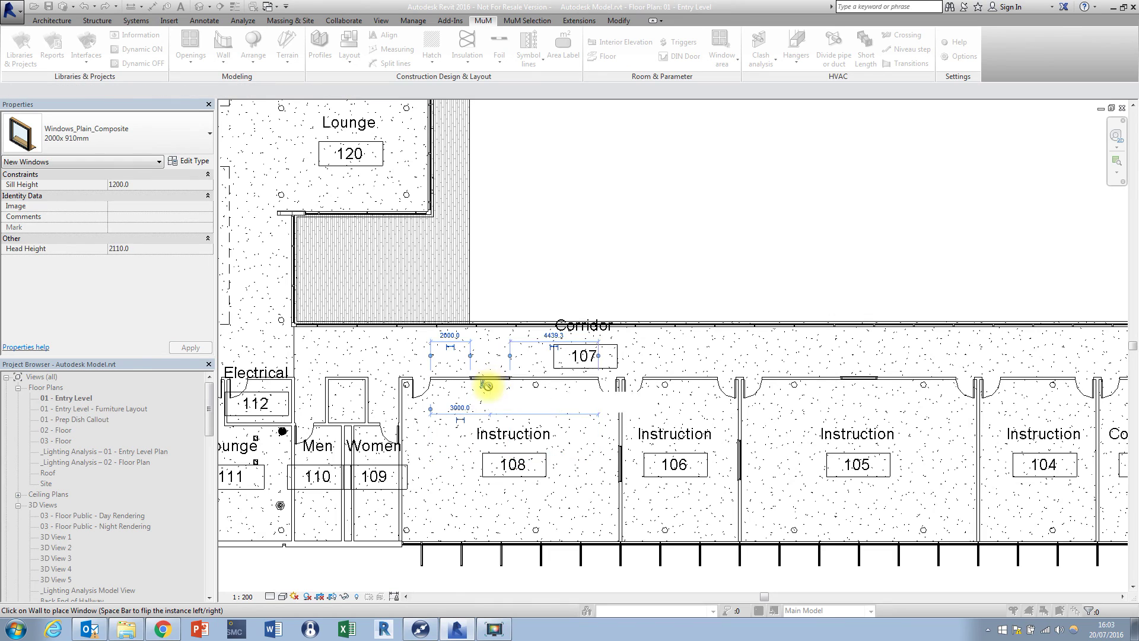
{"action": "right_click", "coordinate": [551, 268]}
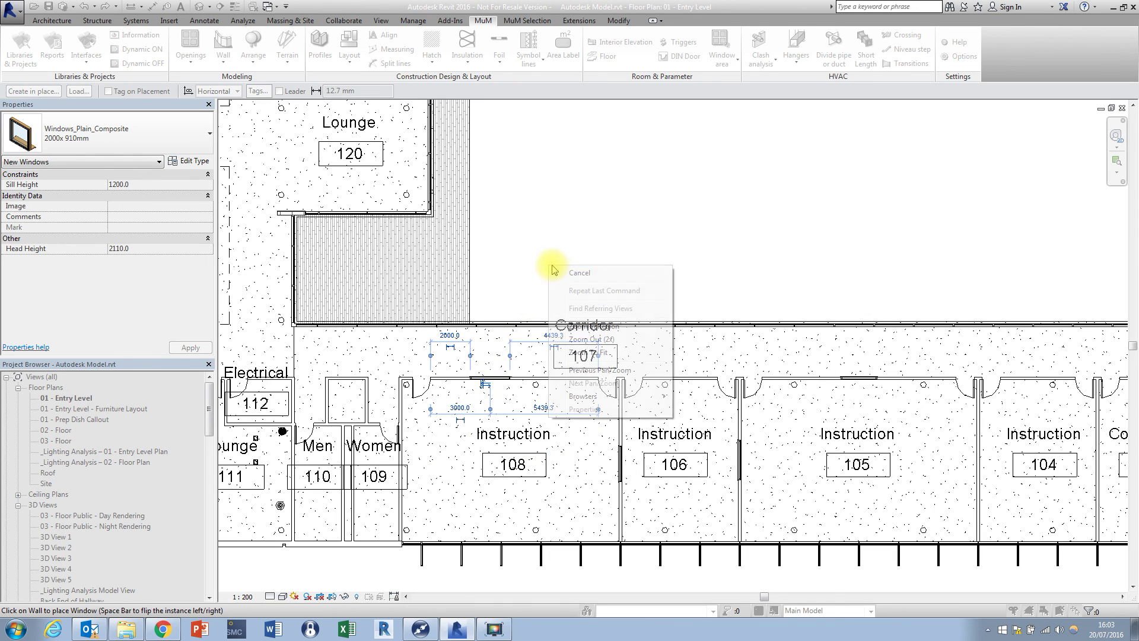
{"action": "left_click", "coordinate": [587, 274]}
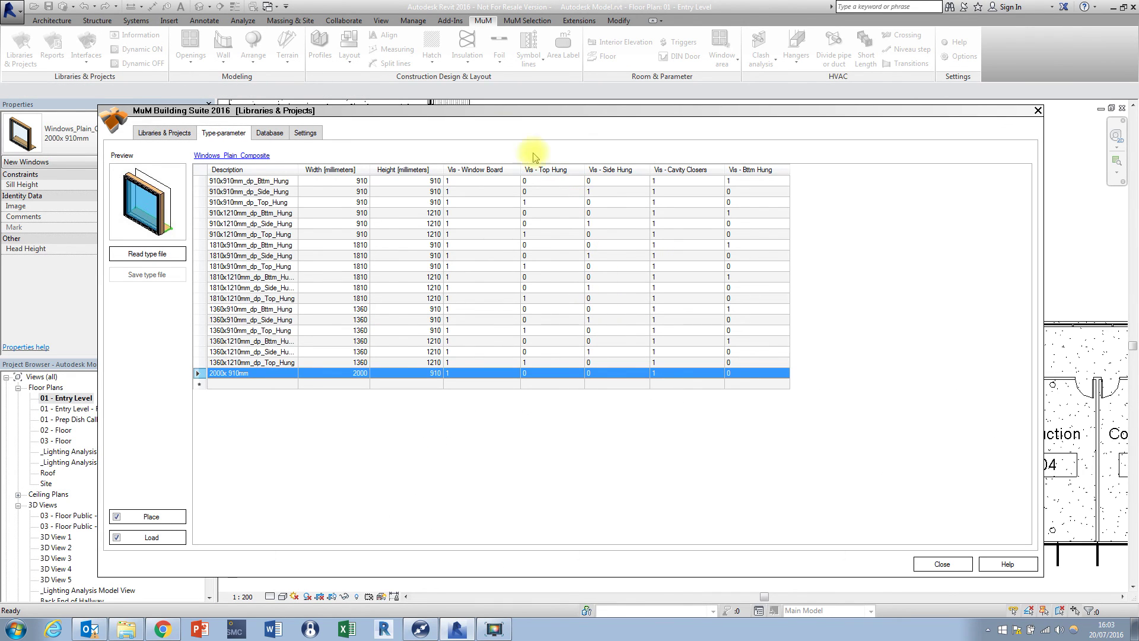